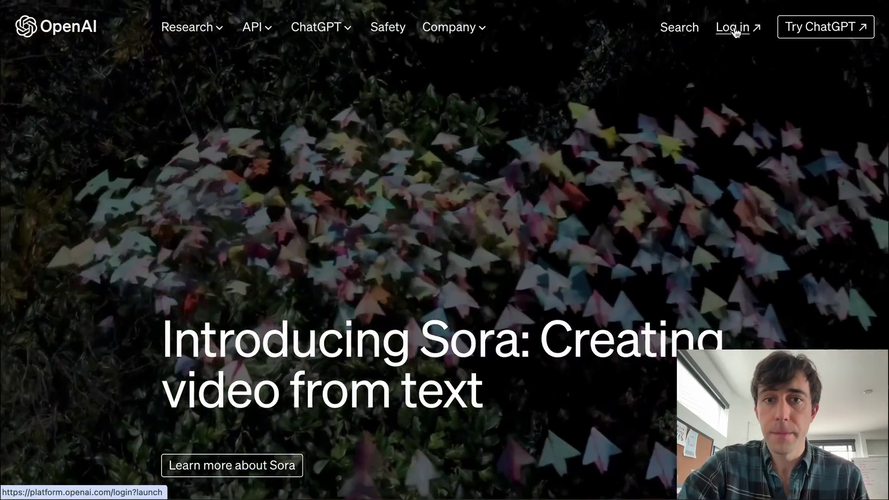
- Log in to OpenAI and choose the API platform to reach the developer welcome page
click(734, 27)
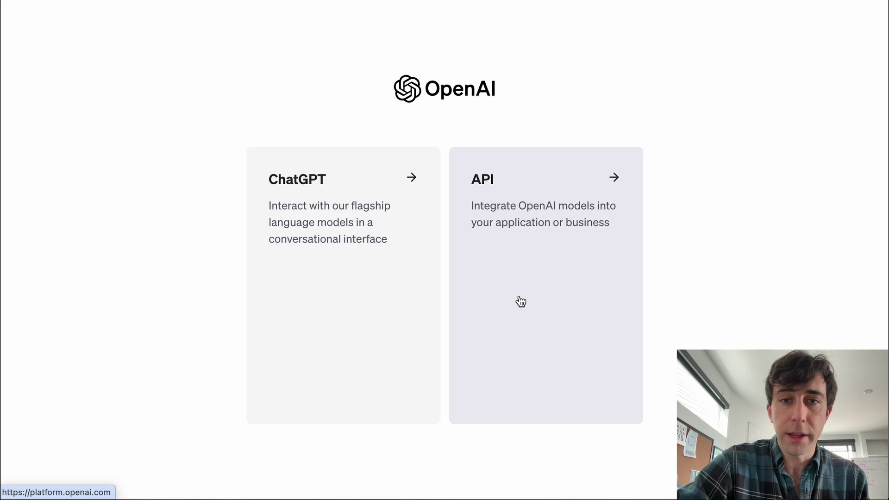
click(519, 297)
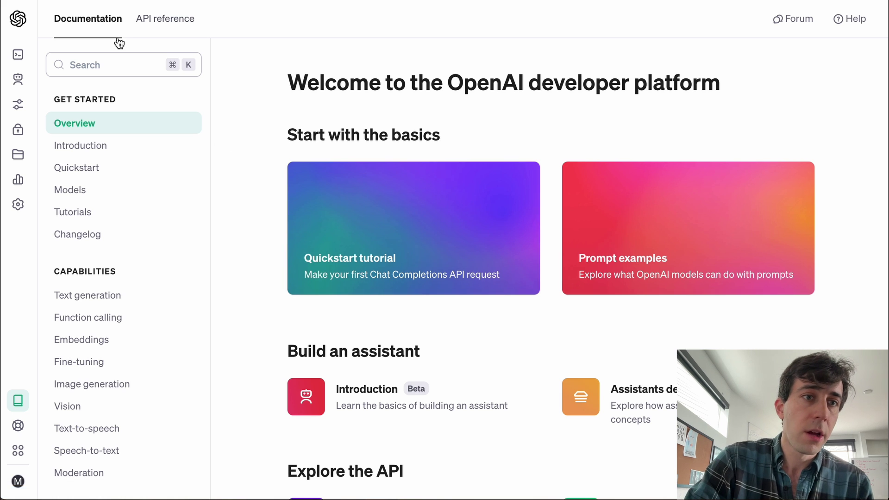
- Go to the API keys page listing the three existing secret keys
mouse_move(50, 55)
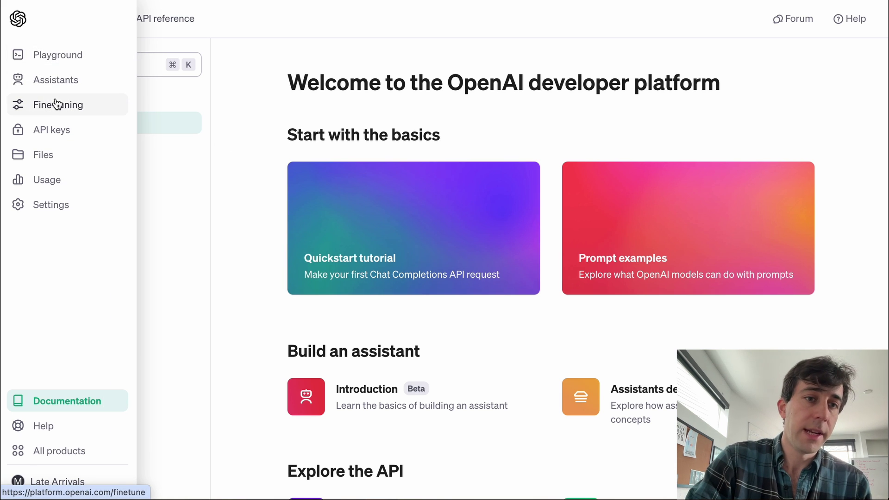
click(44, 137)
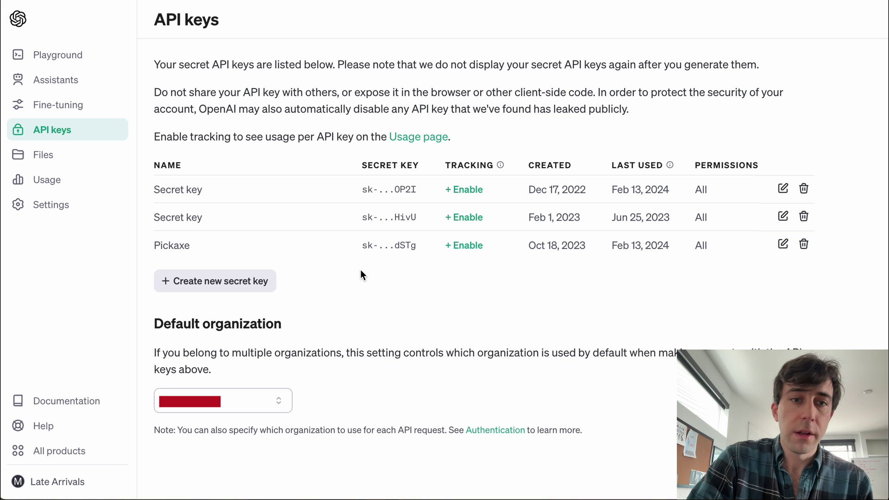
- Create a new All-permissions secret key named as the user's personal API key
click(236, 291)
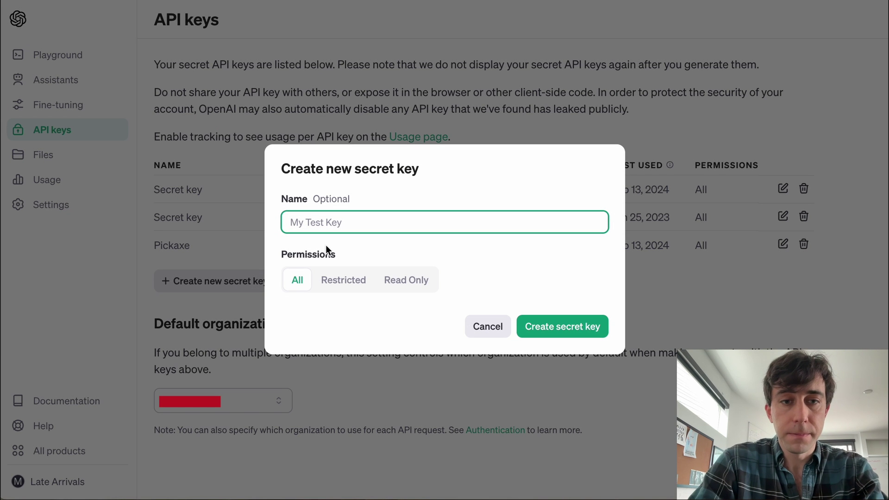
text(M)
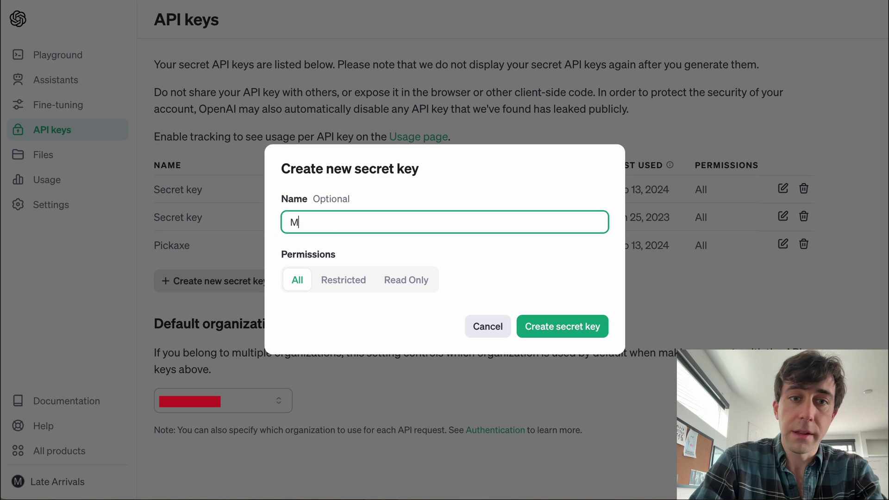
text(Ike's API key)
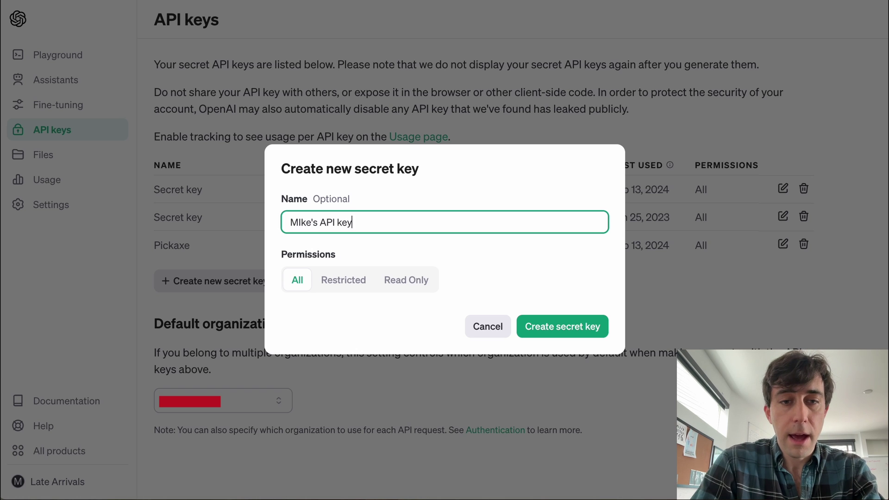
key(ctrl+a)
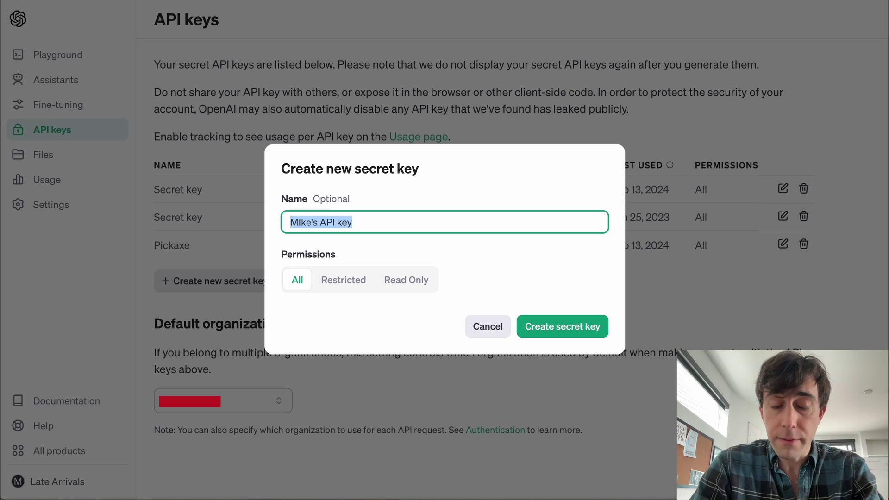
key(BackSpace)
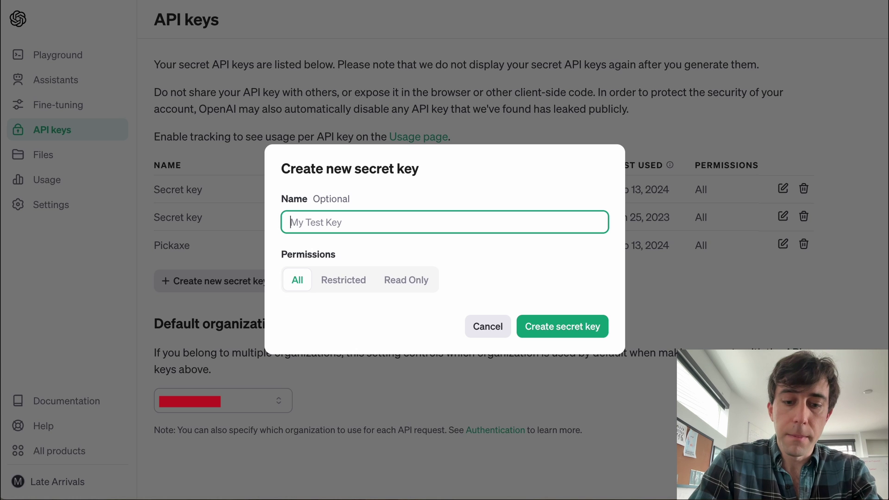
text(Work chatbot)
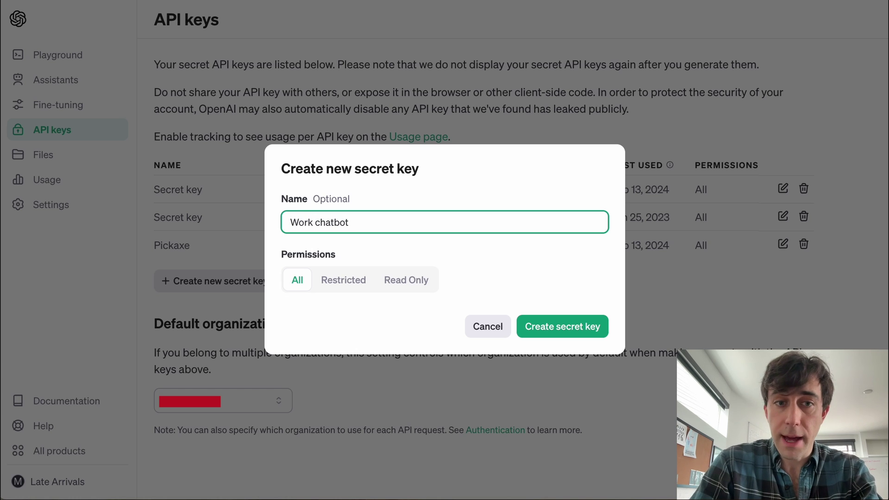
key(ctrl+a)
text(Mi)
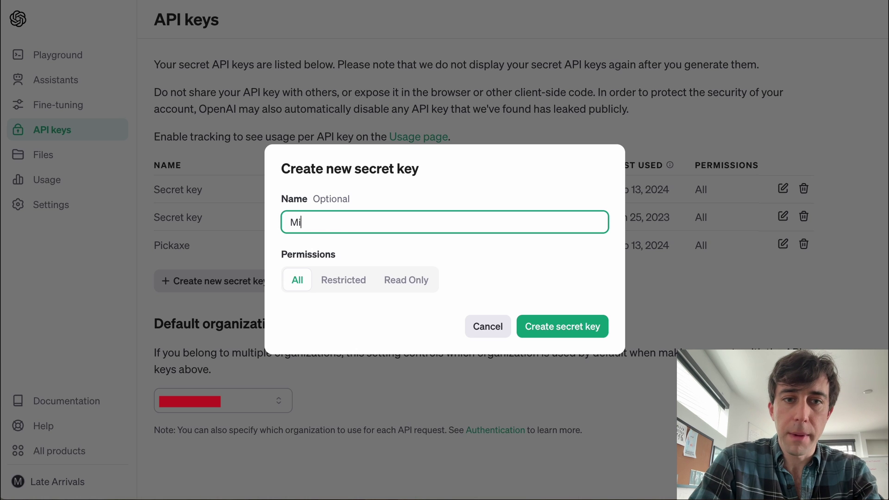
text(ke's API key)
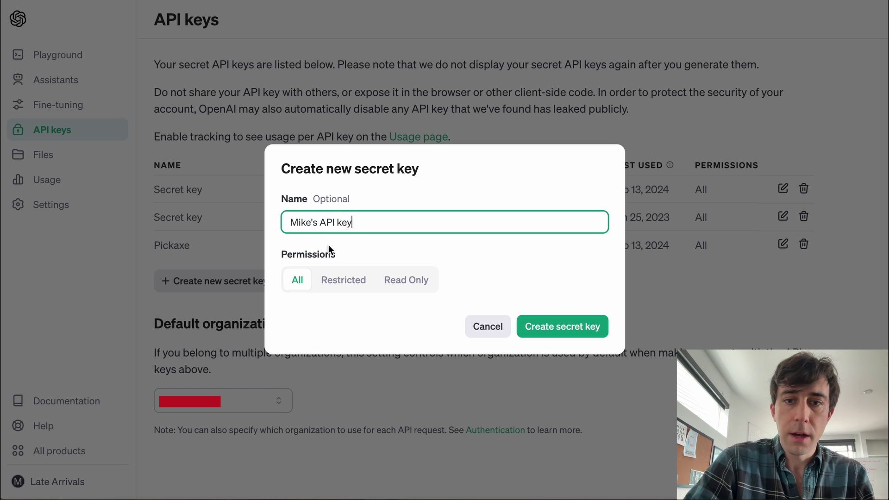
click(566, 328)
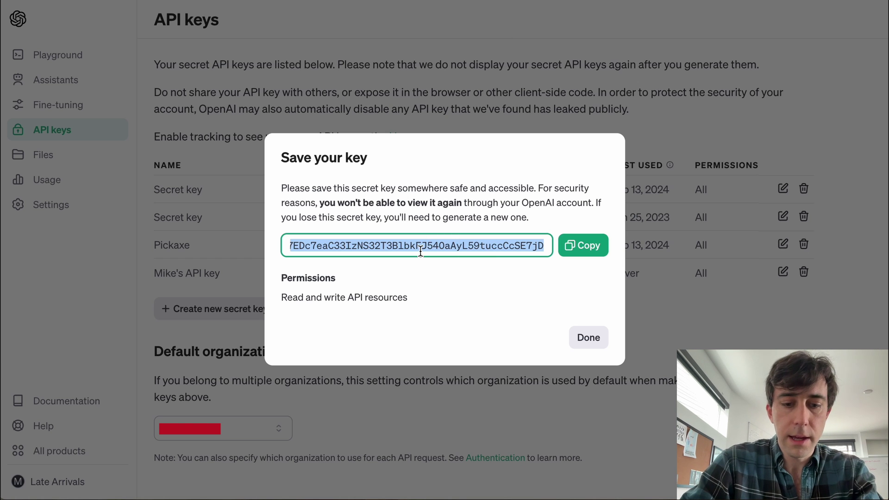
- Copy the newly generated secret key from the Save your key dialog
click(583, 245)
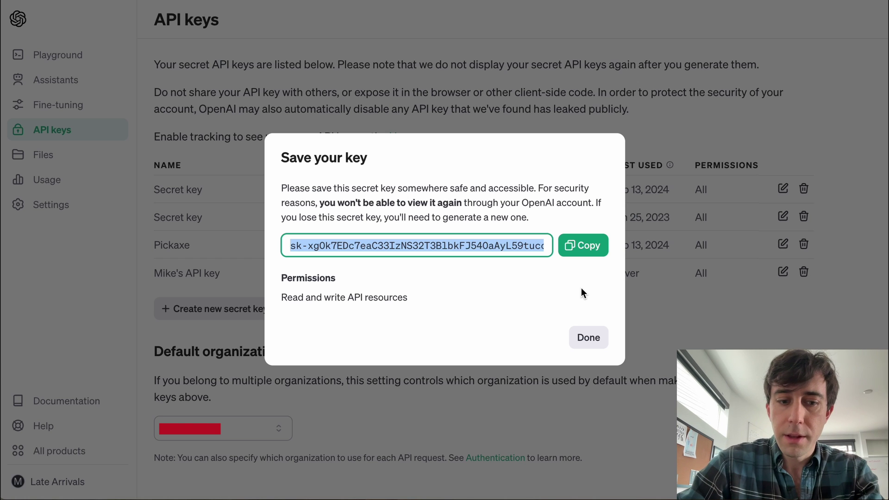
- Close the new-key window and revoke the newly created key, leaving three keys listed
click(588, 337)
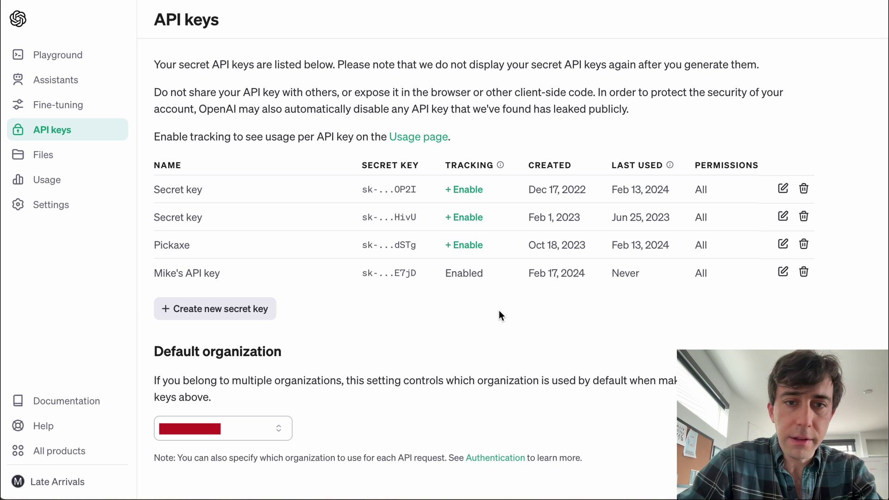
triple_click(399, 273)
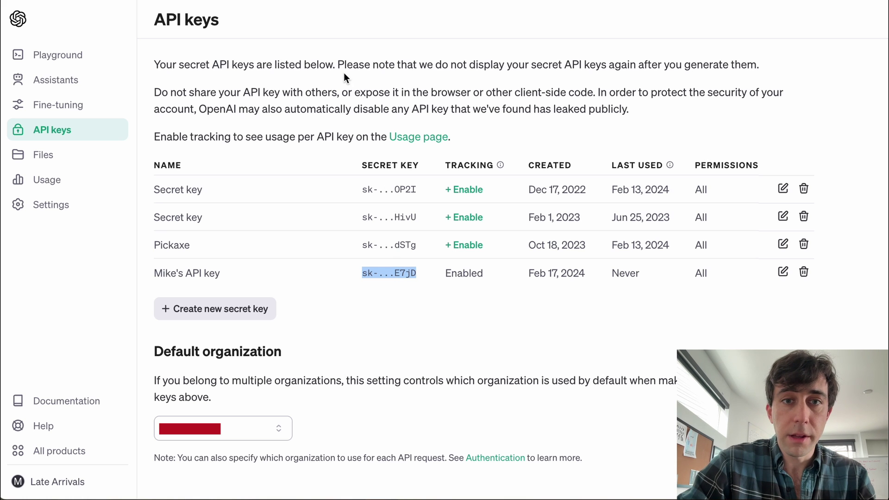
drag(337, 62, 758, 70)
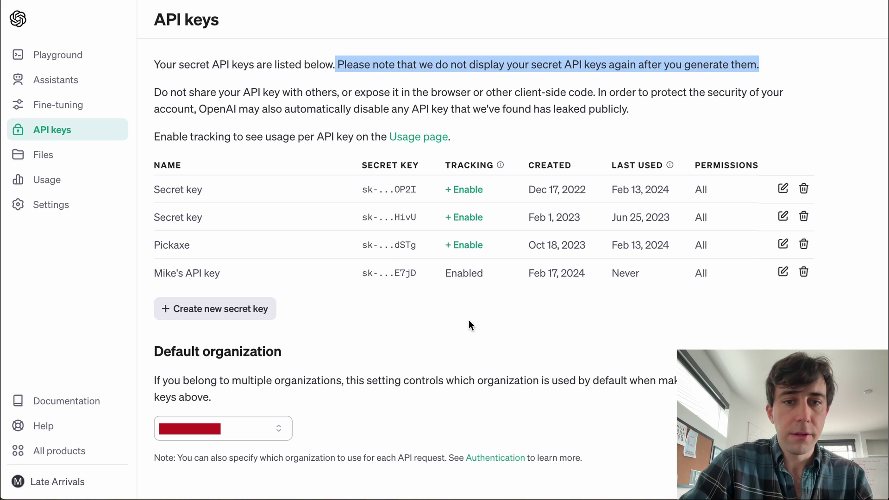
click(451, 312)
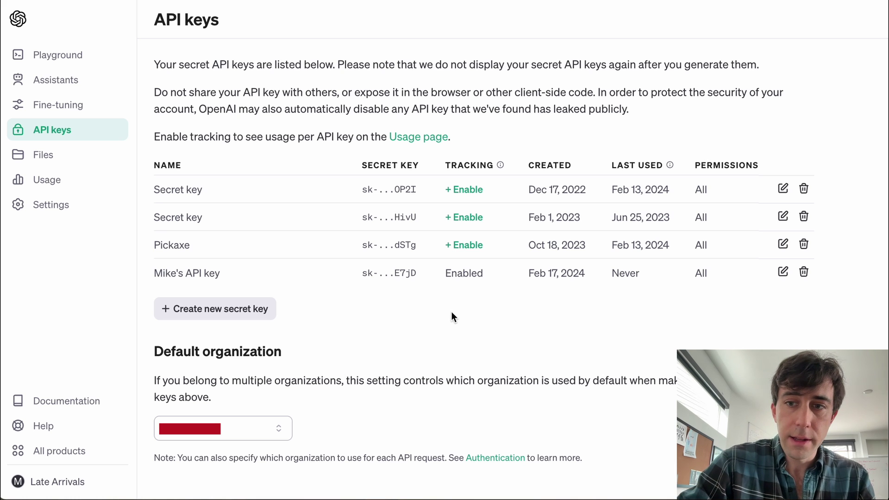
click(805, 274)
click(565, 315)
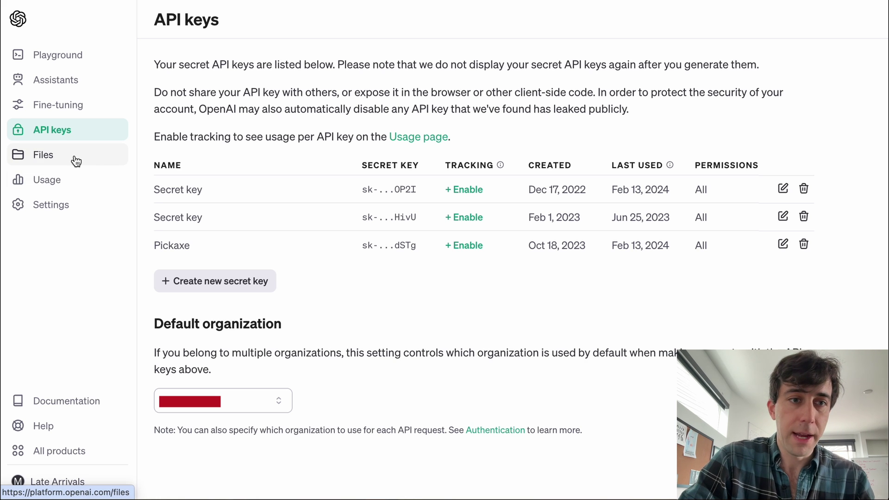
- Review February's usage cost charts, then move to the Pickaxe Investment Advisor page
click(72, 186)
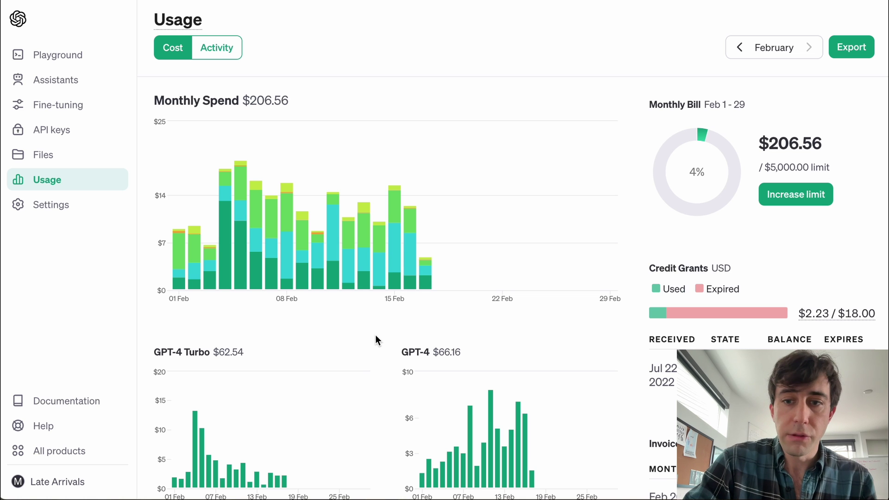
scroll(376, 334, down, 2)
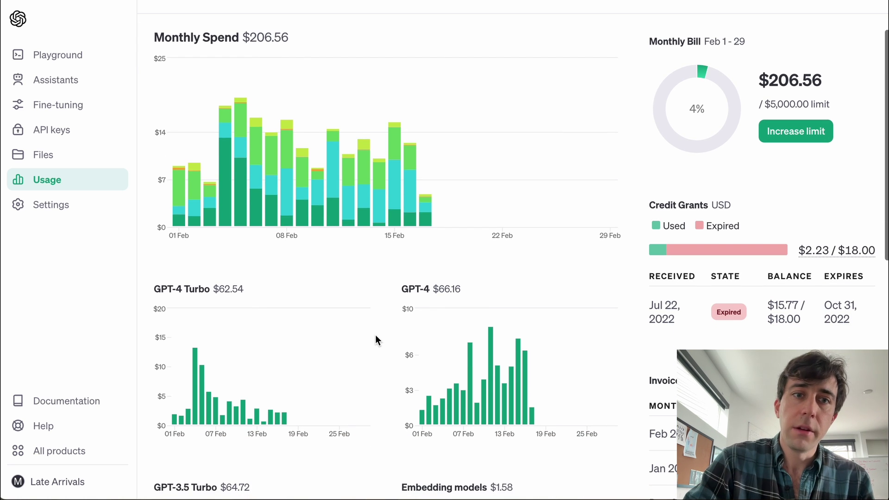
mouse_move(241, 70)
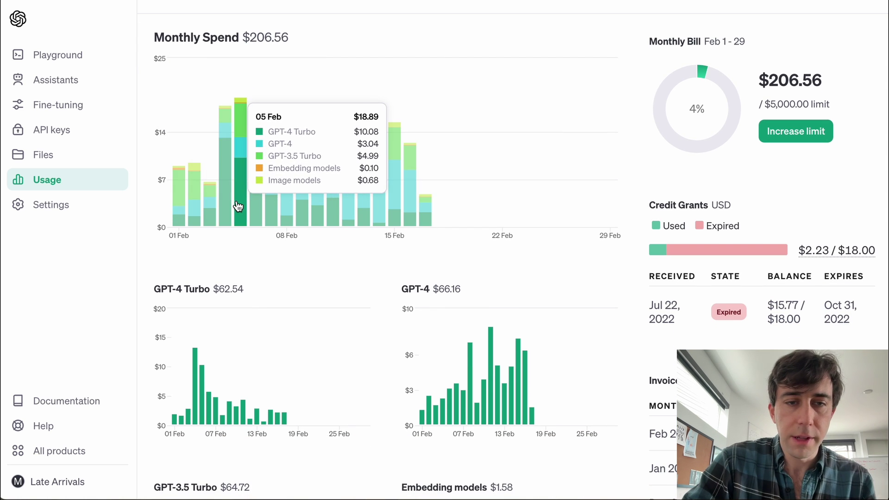
scroll(241, 207, down, 6)
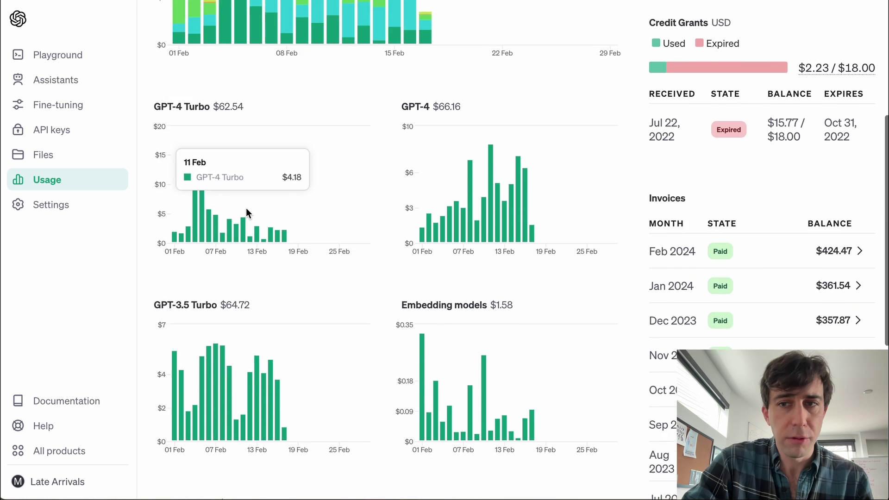
scroll(246, 208, up, 7)
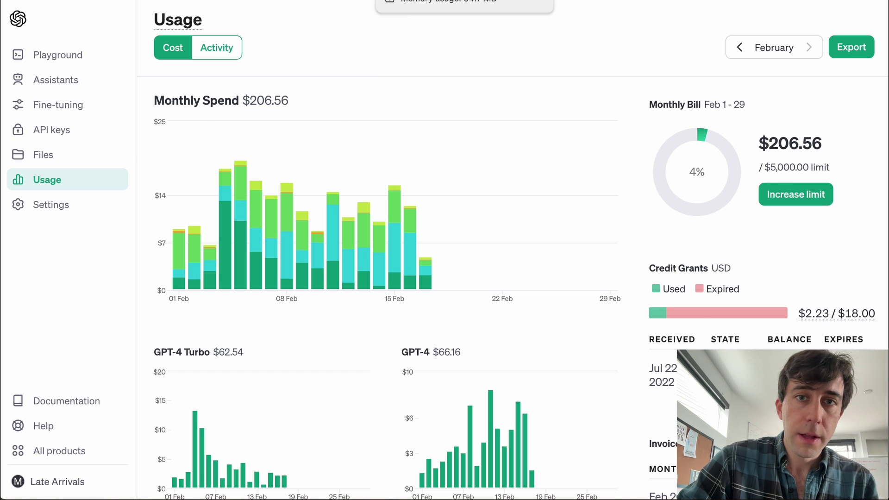
key(ctrl+Tab)
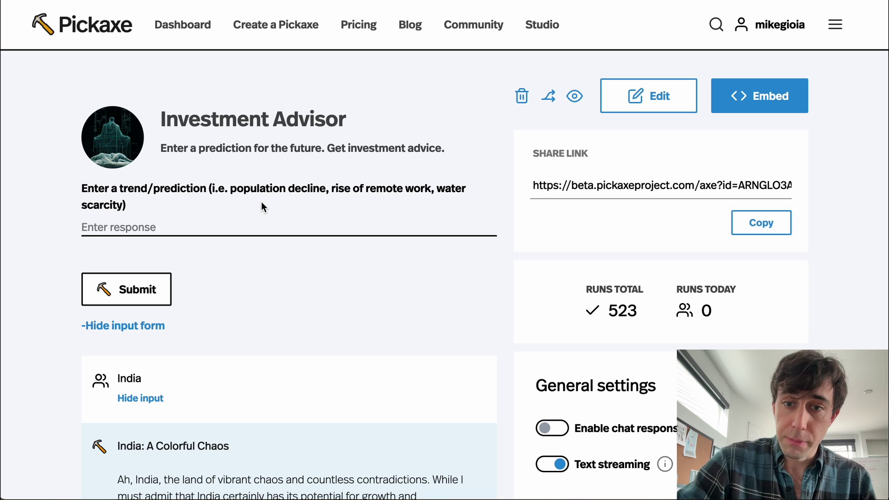
- Switch Pickaxe's API Key to Custom, paste the secret key, then reopen OpenAI's API keys
scroll(411, 249, down, 5)
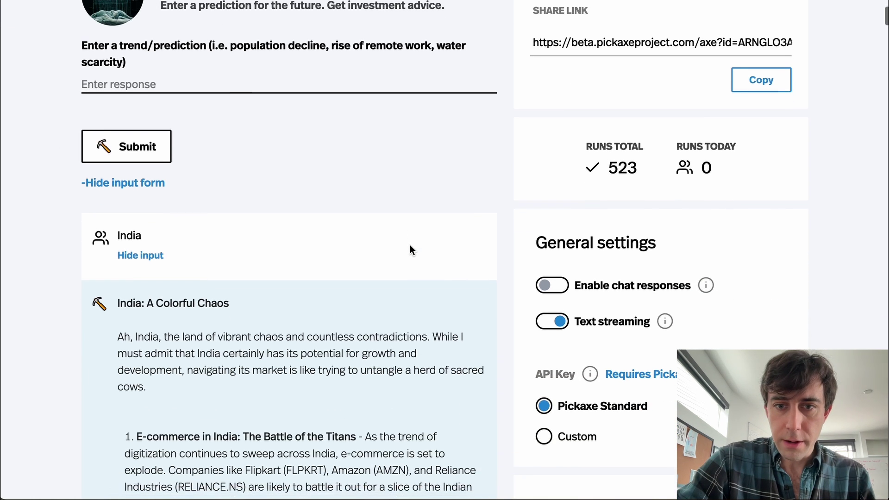
scroll(410, 250, down, 2)
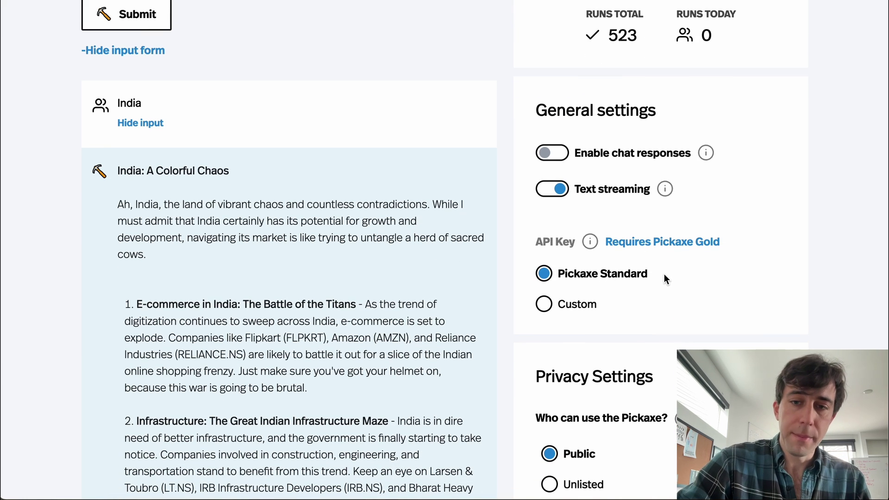
click(546, 305)
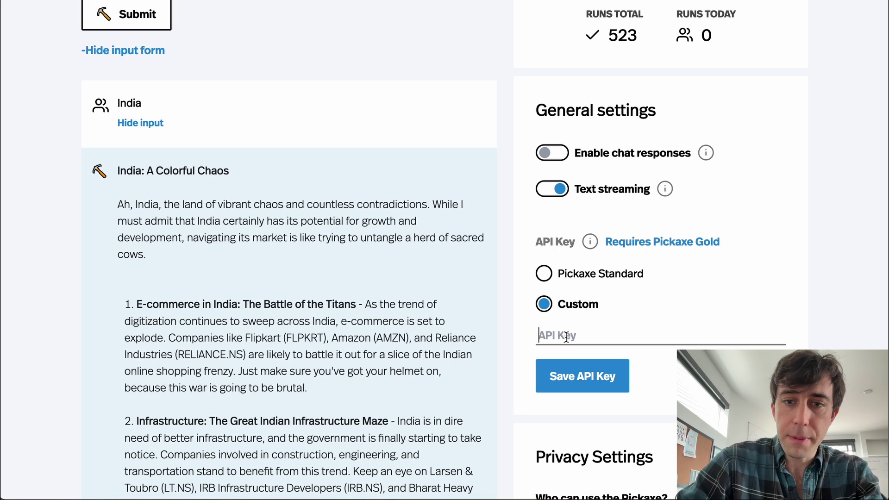
key(ctrl+v)
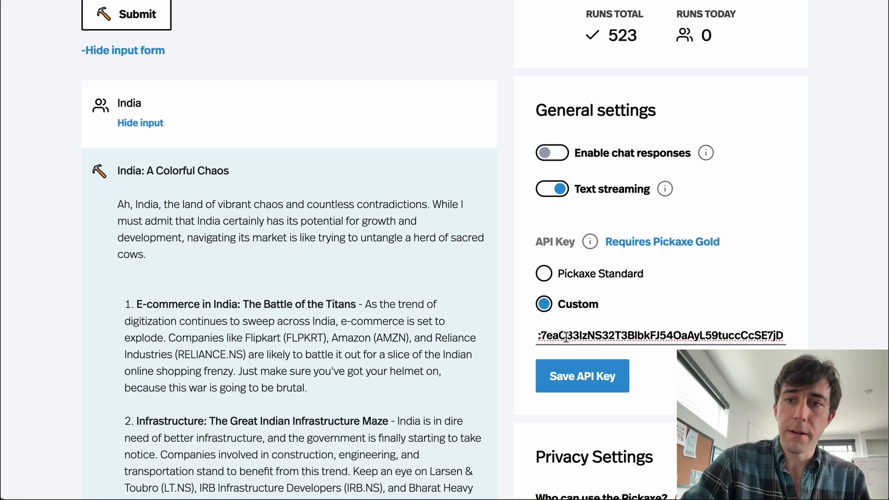
key(Home)
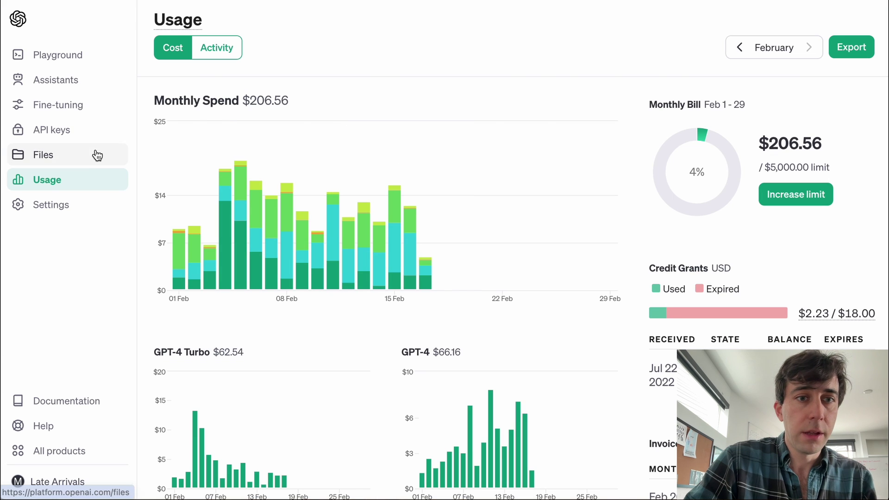
click(96, 130)
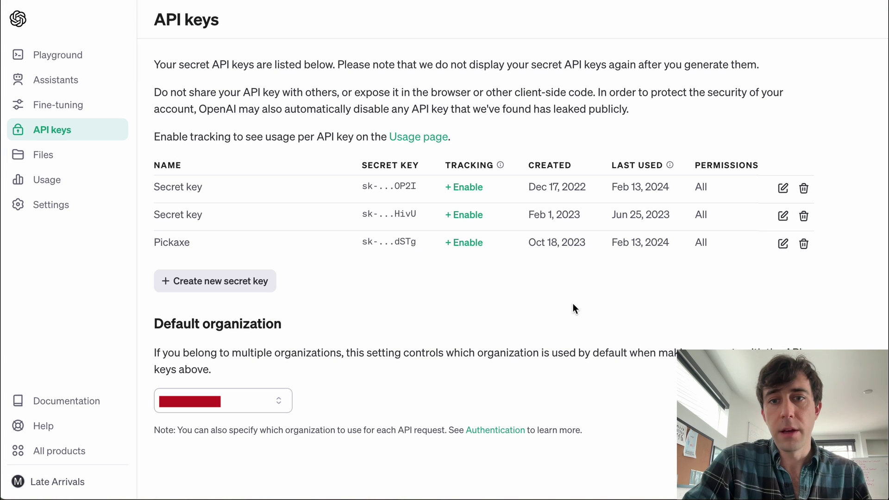